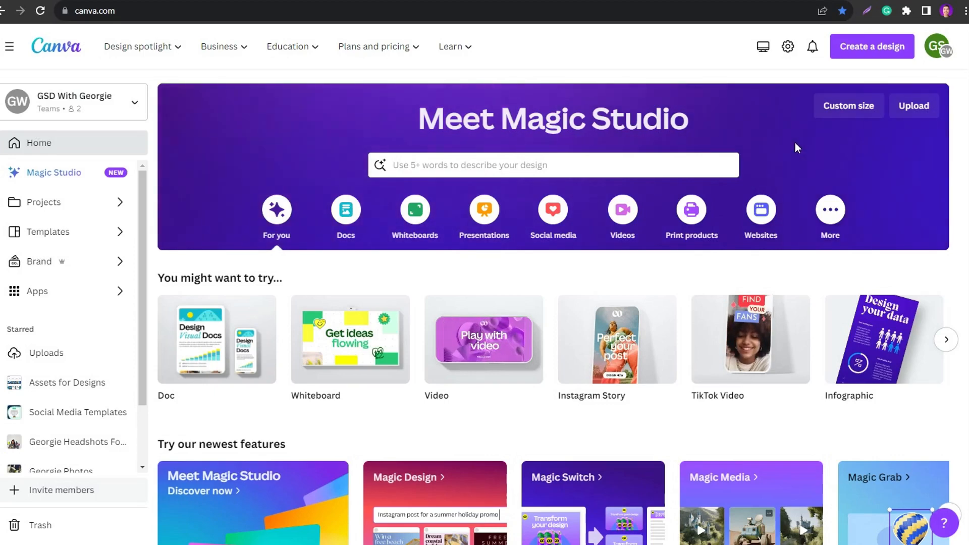
Step: Create a new blank YouTube Banner design at 2560 × 1440 px
click(891, 55)
text(youtube)
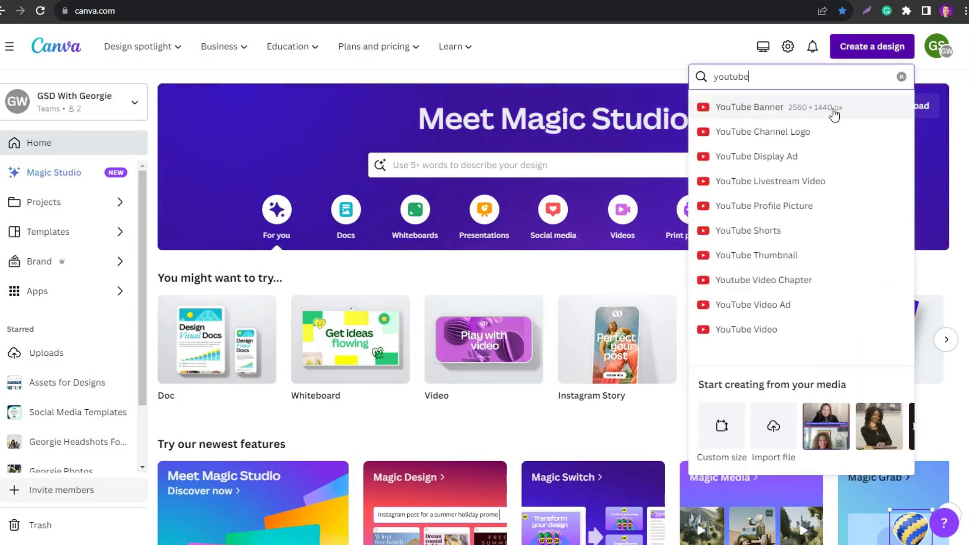
click(832, 108)
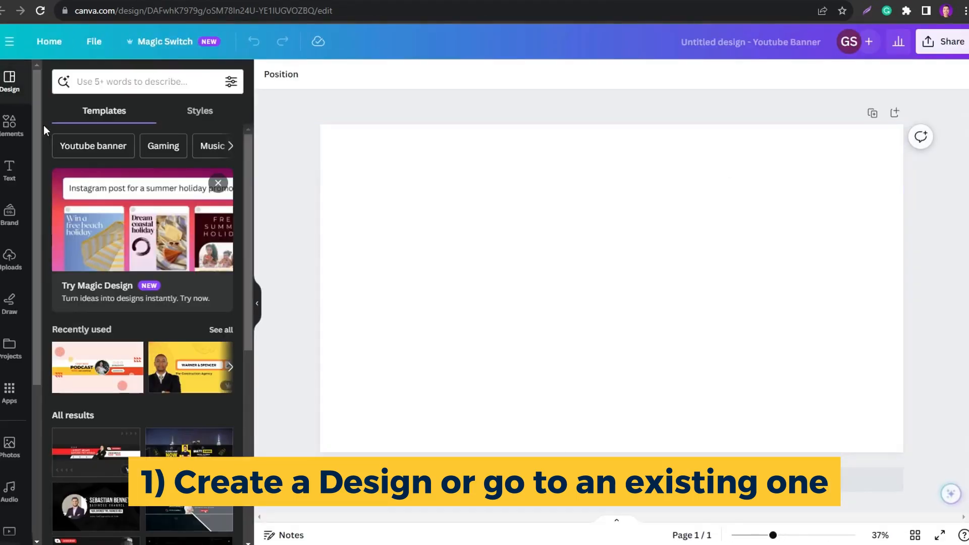
Step: Add the recently used photo of a hand holding a pink flower to the banner, reposition it and enlarge it slightly
click(26, 131)
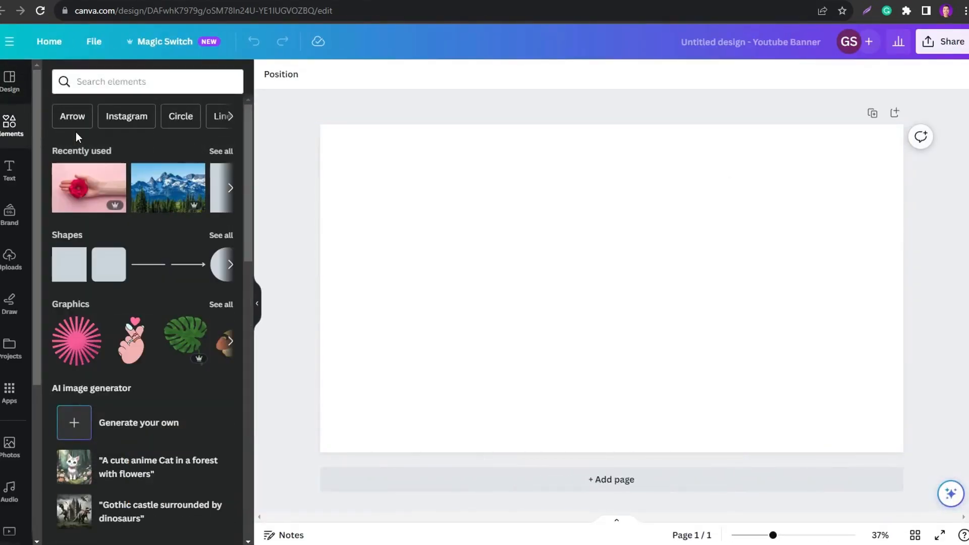
click(78, 181)
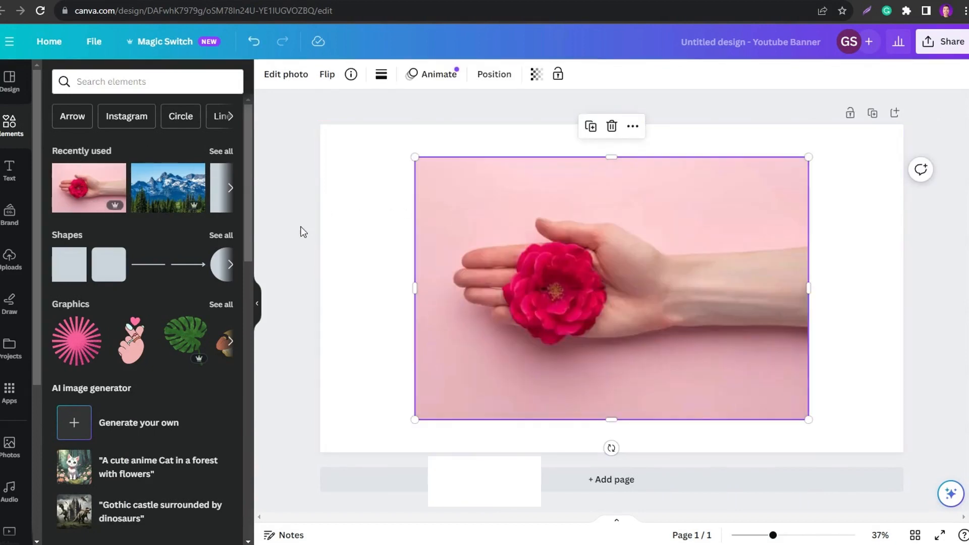
drag(461, 253, 430, 244)
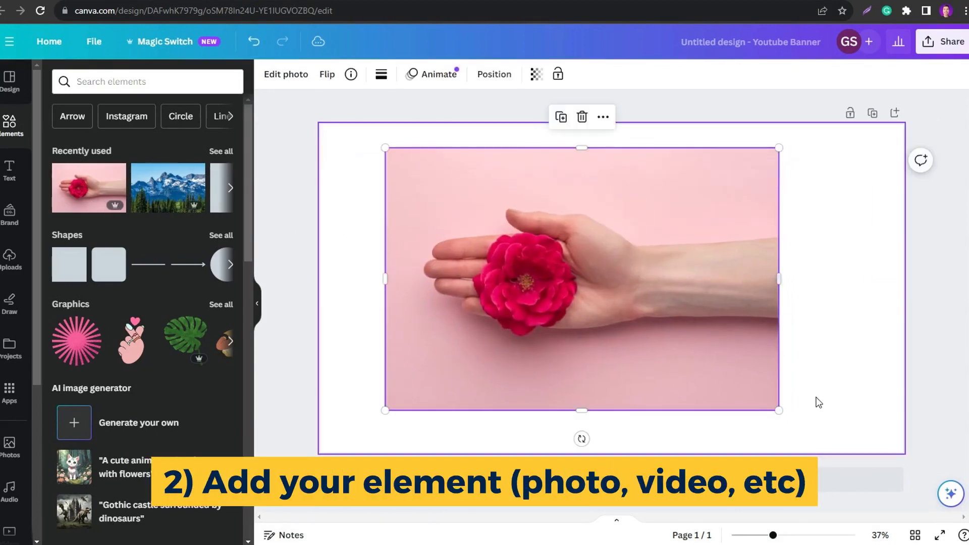
drag(779, 410, 798, 423)
click(822, 396)
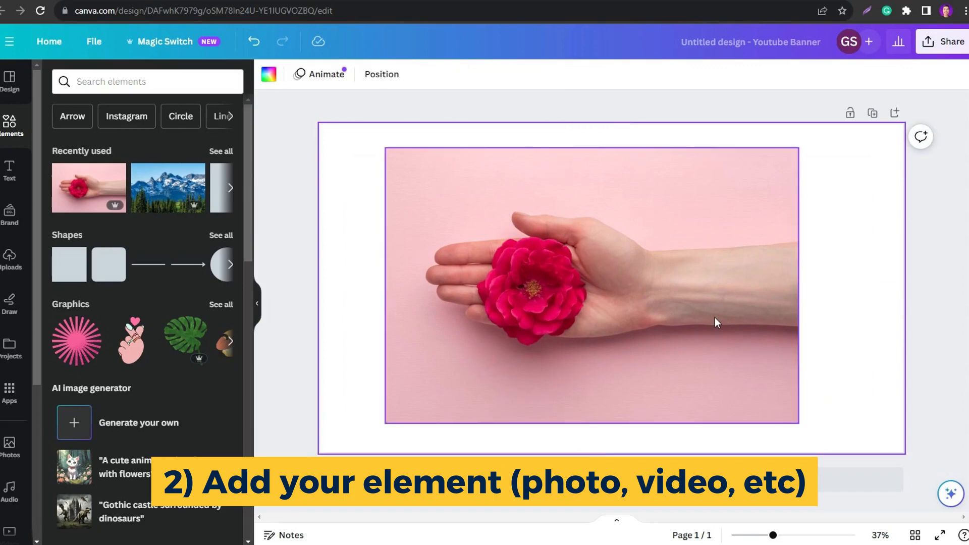
Step: Start Magic Edit on the hand photo and brush over the whole flower with brush size 64
click(715, 317)
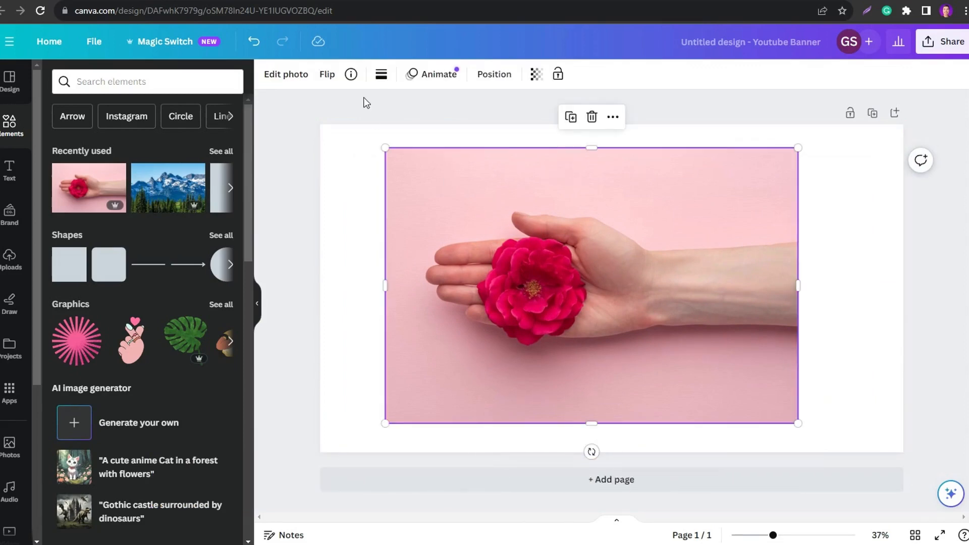
click(304, 80)
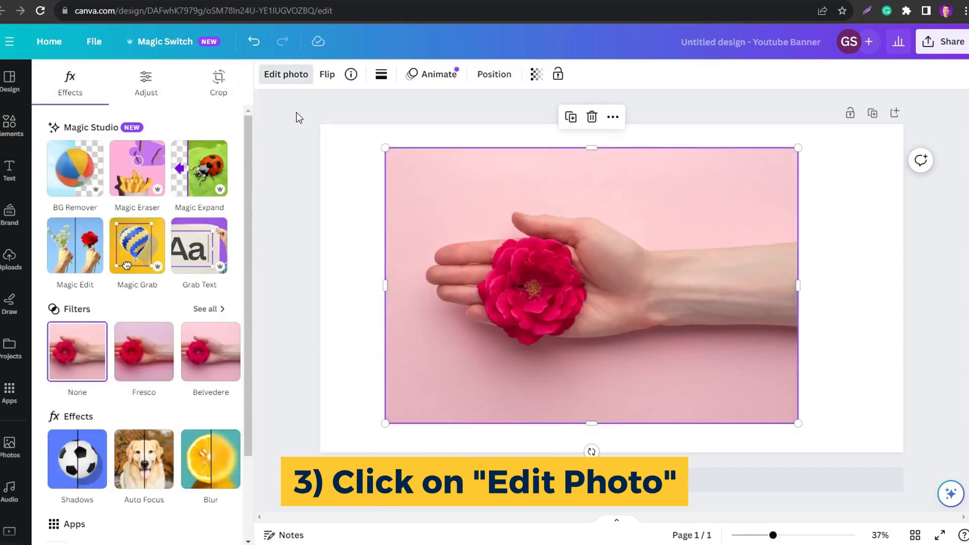
click(83, 242)
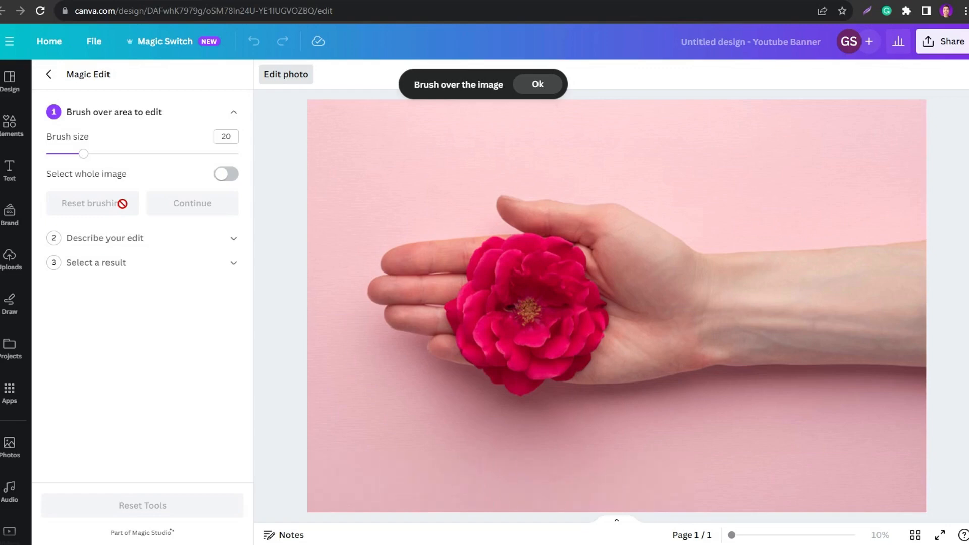
mouse_move(84, 154)
mouse_down()
mouse_move(207, 153)
mouse_move(82, 154)
mouse_move(170, 162)
mouse_up()
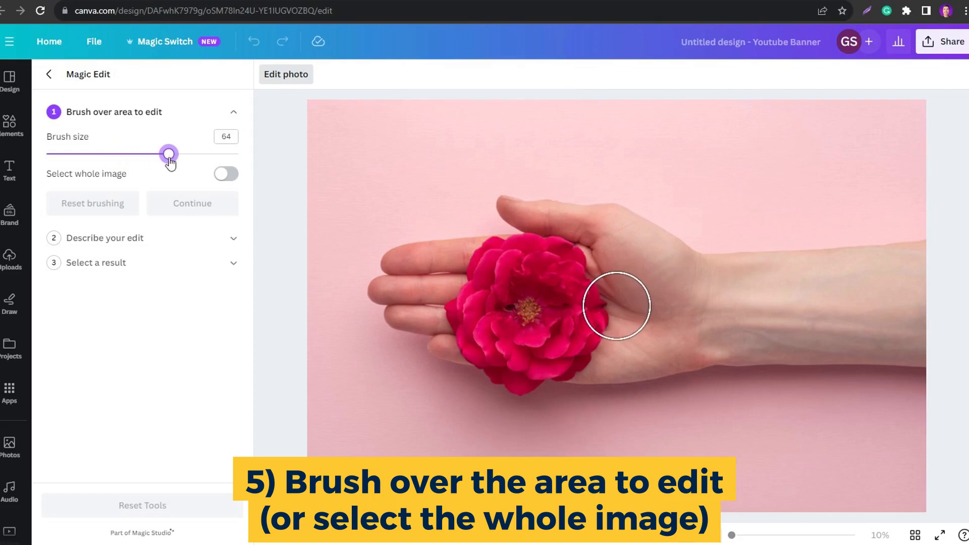
mouse_move(515, 263)
mouse_down()
mouse_move(478, 291)
mouse_move(489, 350)
mouse_move(506, 362)
mouse_move(552, 362)
mouse_move(572, 340)
mouse_move(571, 290)
mouse_move(556, 268)
mouse_move(531, 272)
mouse_move(525, 318)
mouse_move(570, 312)
mouse_up()
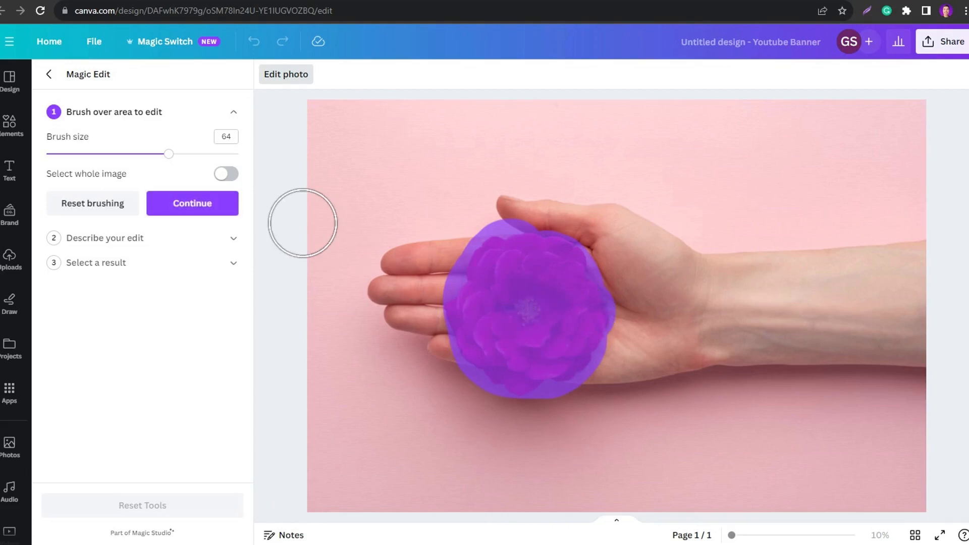
Step: Describe the edit as "Change this flower to a hydrangea" and generate the results
click(224, 203)
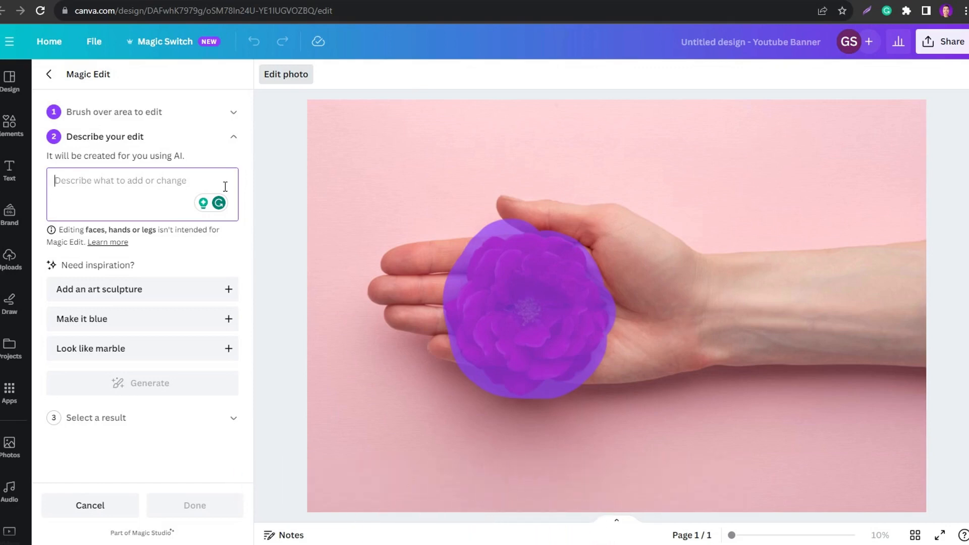
text(I want)
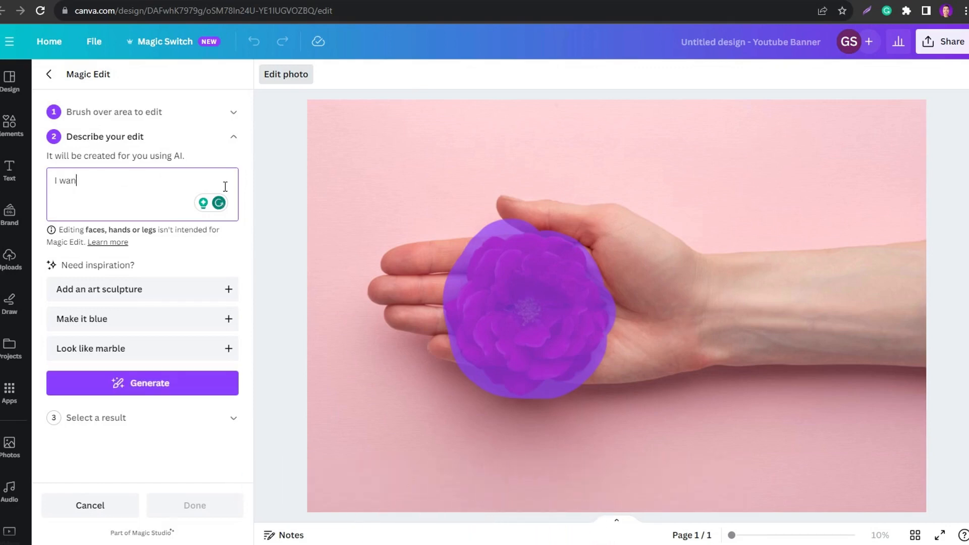
key(ctrl+a)
key(BackSpace)
text(Change this flower to a hydrange)
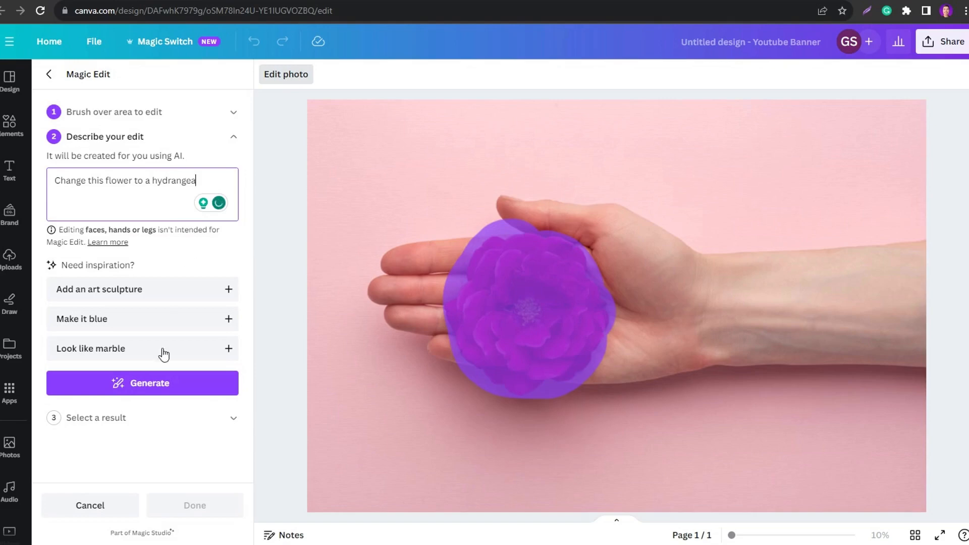
click(188, 394)
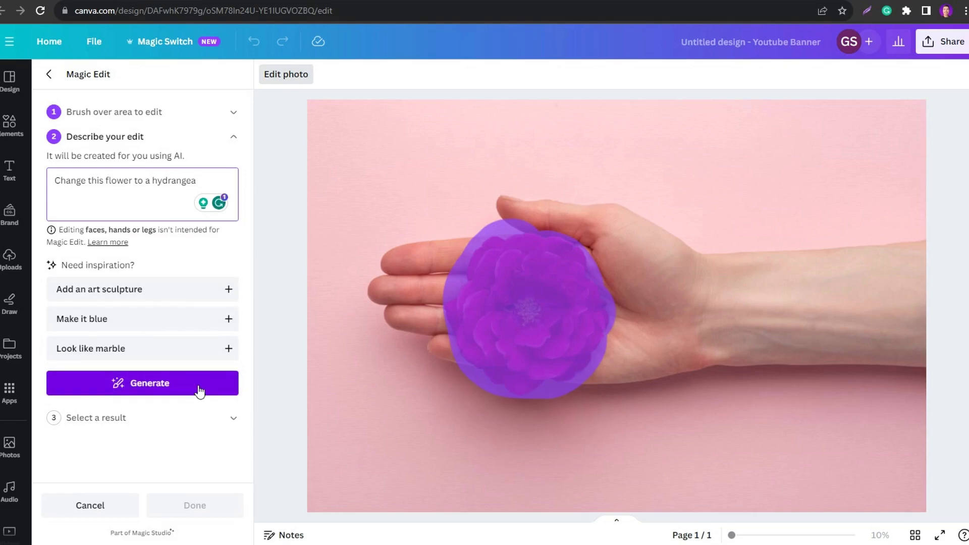
click(199, 391)
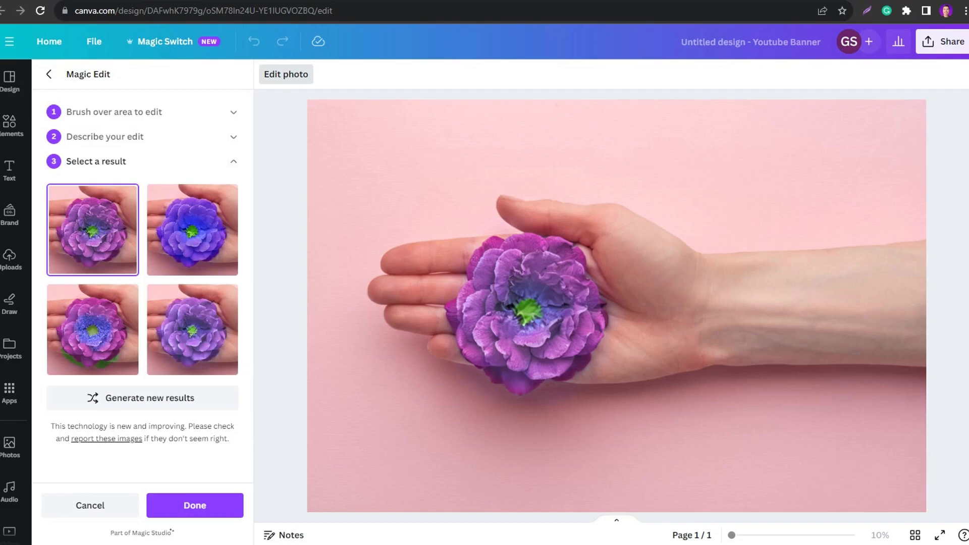
Step: Preview the generated flower variations, apply the fourth one to the photo and deselect it
click(201, 252)
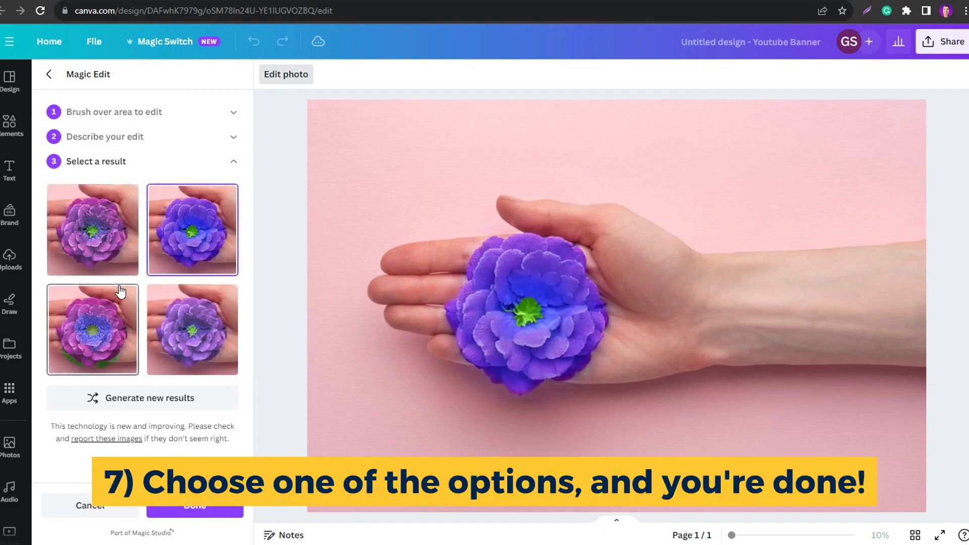
click(120, 292)
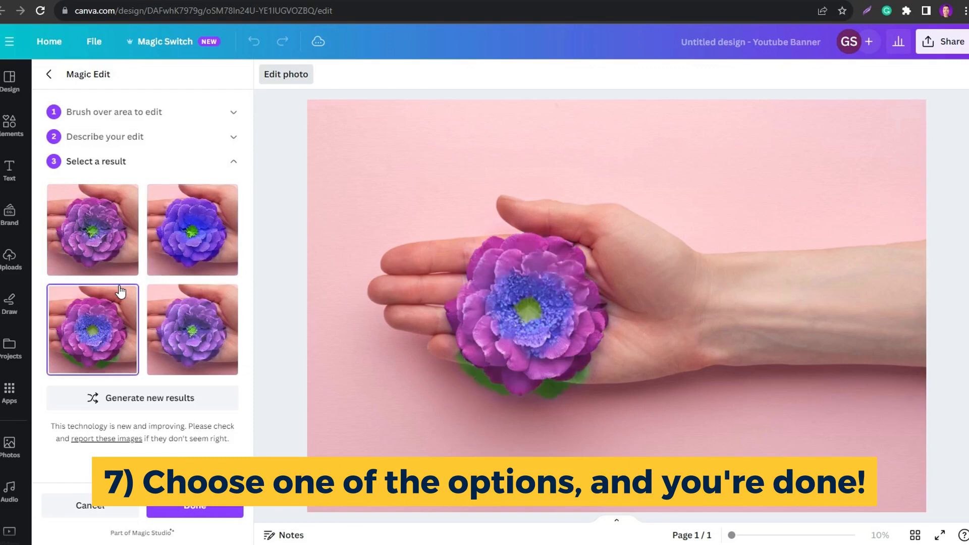
click(164, 295)
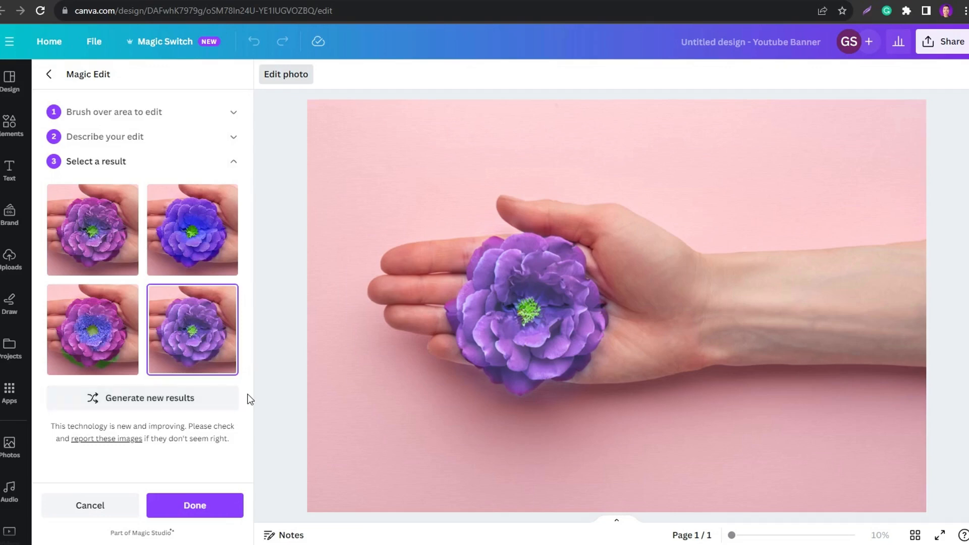
click(234, 511)
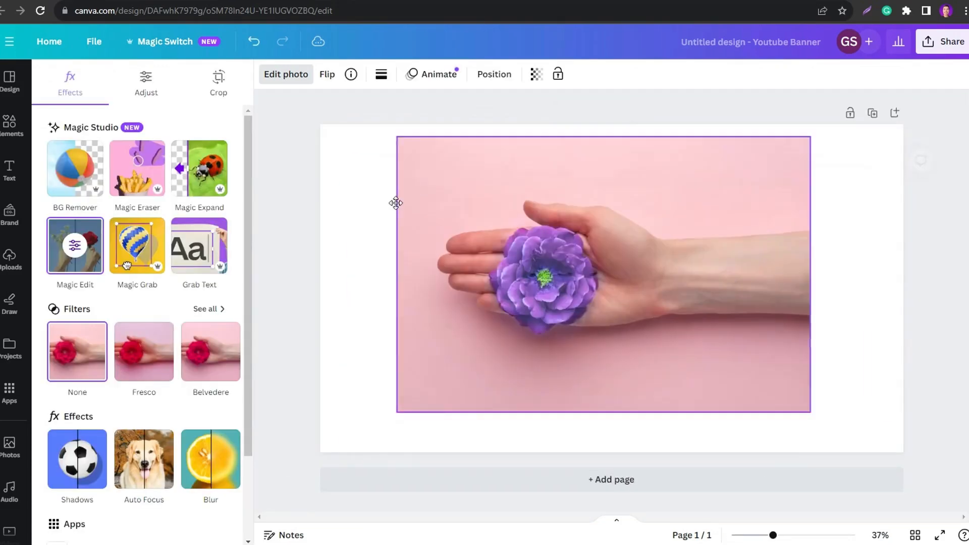
click(352, 231)
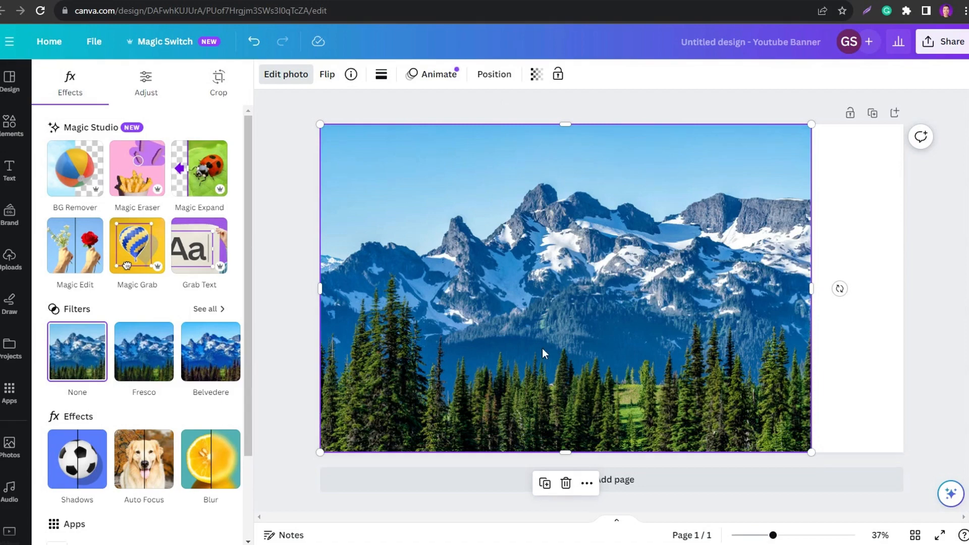
Step: Start Magic Edit on the mountain photo and brush over the sky above the peaks with brush size 71
click(837, 182)
click(510, 191)
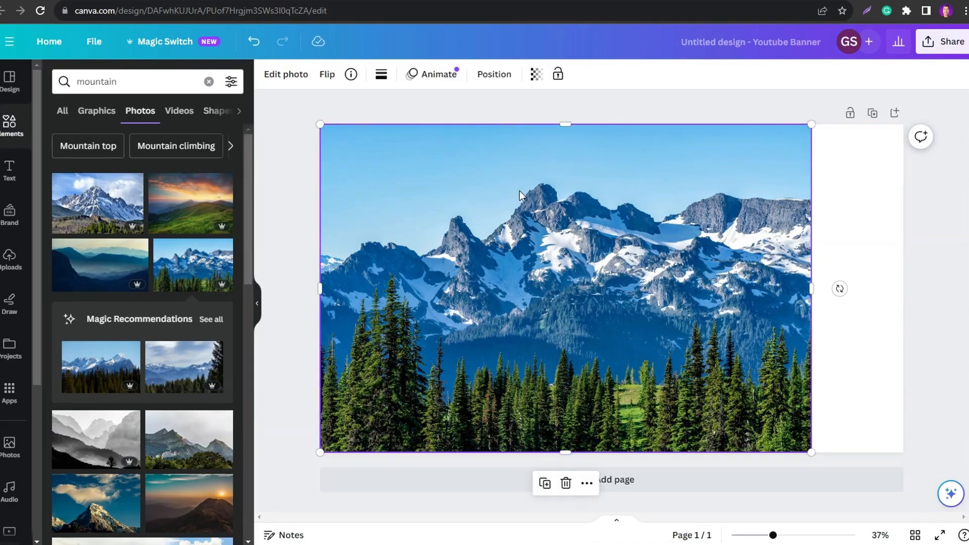
click(288, 78)
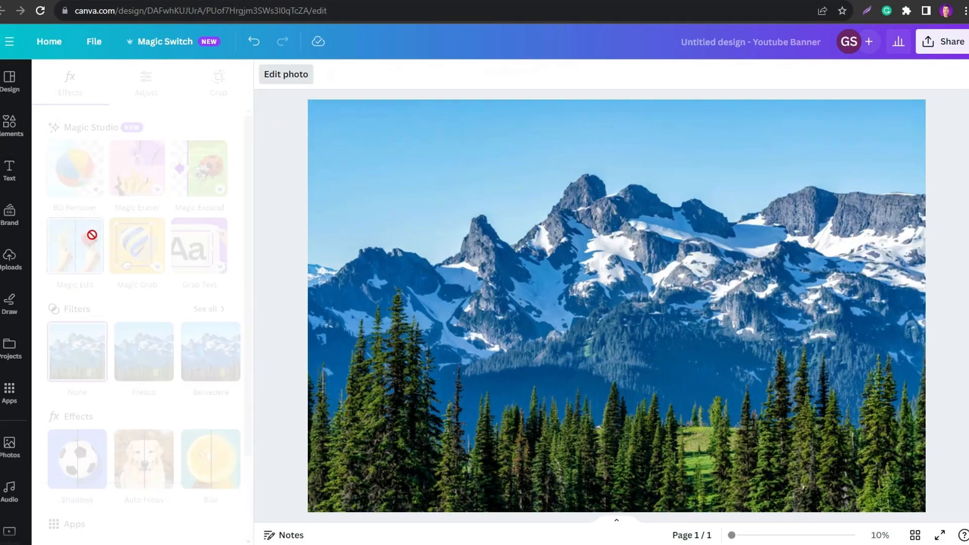
click(92, 234)
drag(83, 154, 185, 175)
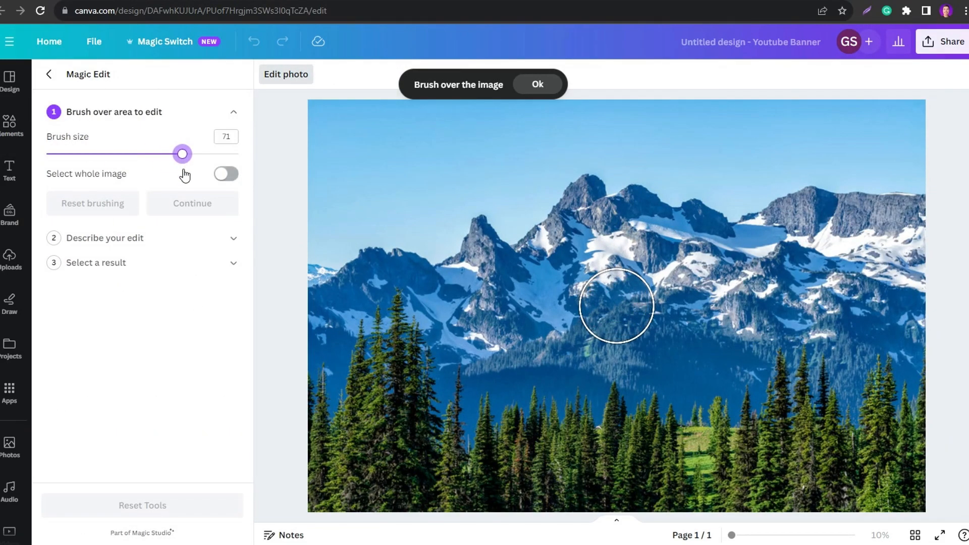
mouse_move(328, 122)
mouse_down()
mouse_move(306, 182)
mouse_move(356, 102)
mouse_move(348, 151)
mouse_move(558, 102)
mouse_move(455, 140)
mouse_move(746, 113)
mouse_move(904, 113)
mouse_move(808, 136)
mouse_move(502, 134)
mouse_move(303, 205)
mouse_move(476, 151)
mouse_move(291, 155)
mouse_up()
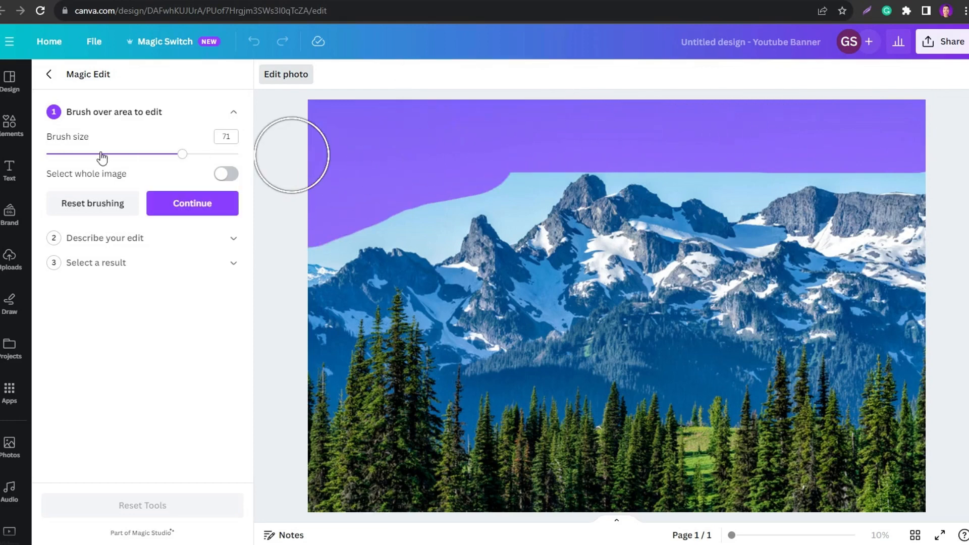
Step: Describe the edit as "Add some clouds in this area" and generate the results
click(228, 208)
click(218, 208)
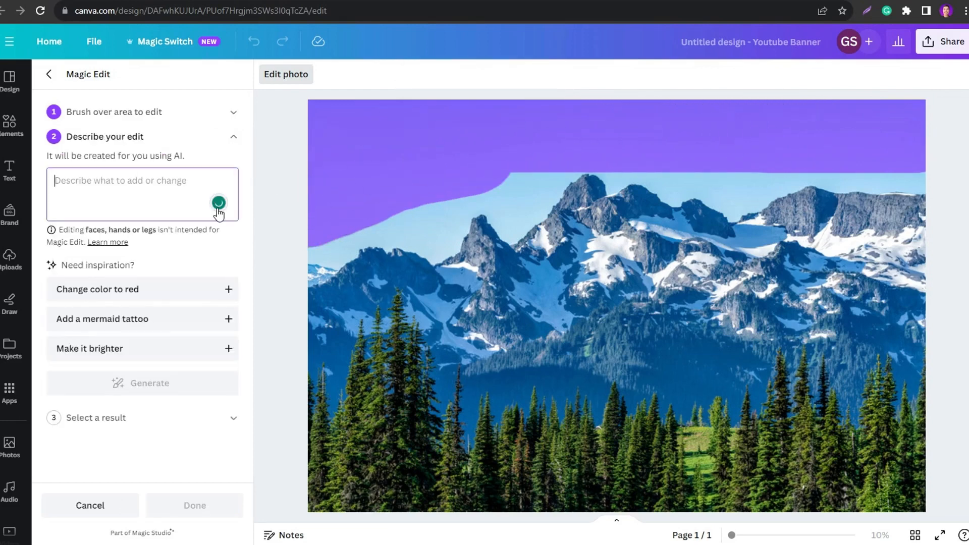
text(Add some clouds)
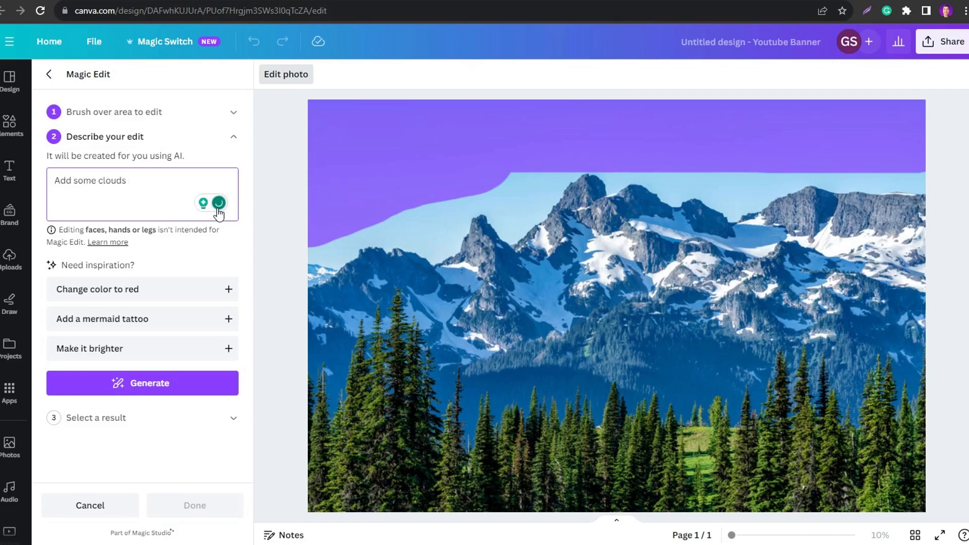
text( in this area)
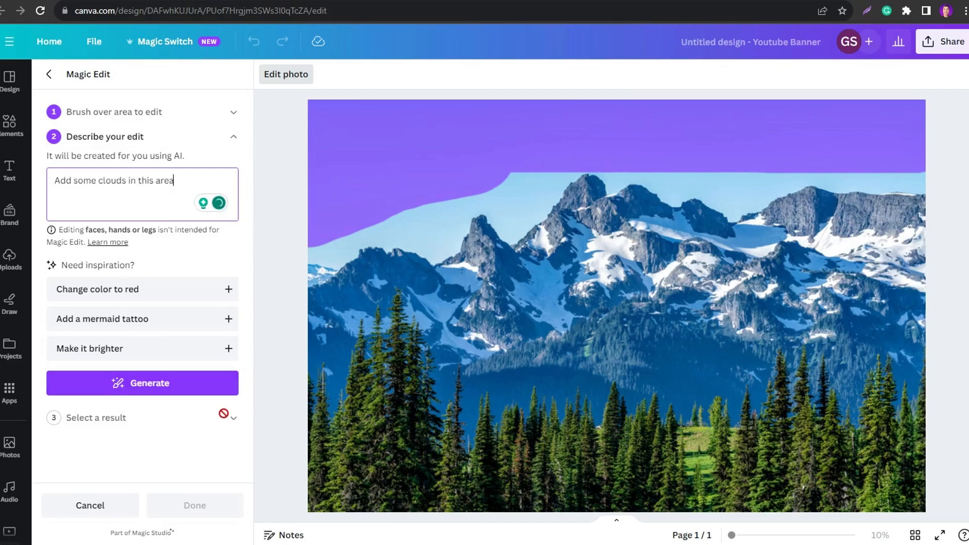
click(220, 383)
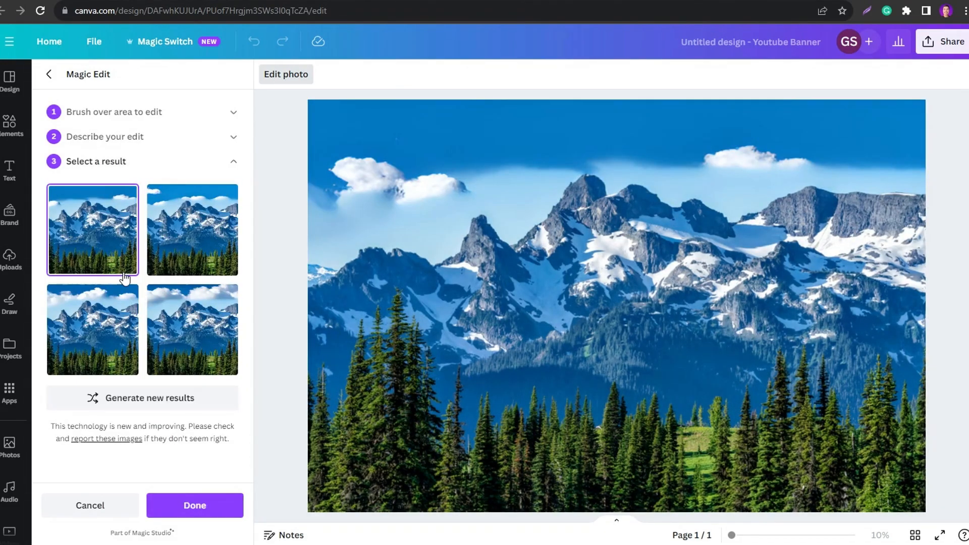
Step: Preview the generated cloud variations, apply the third one to the mountain photo and deselect it
click(154, 270)
click(119, 316)
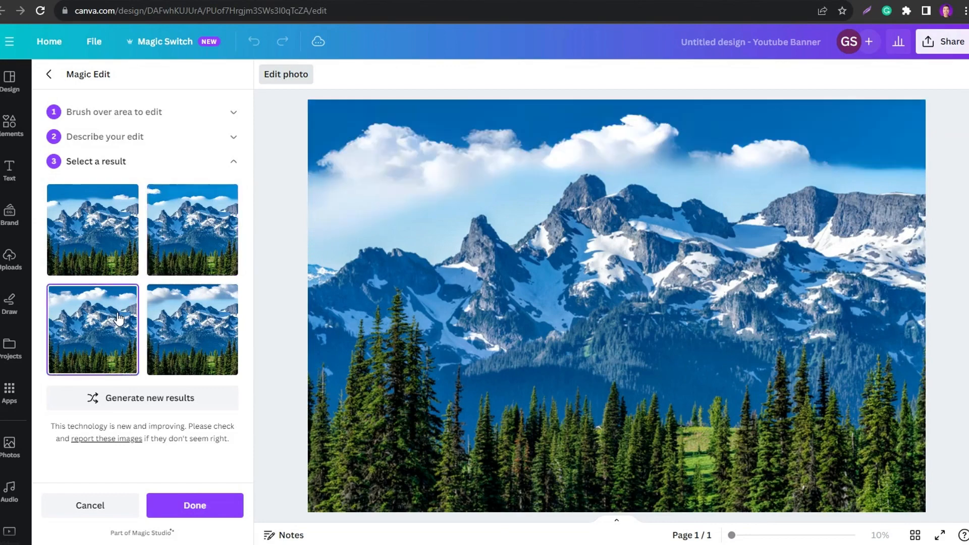
click(171, 316)
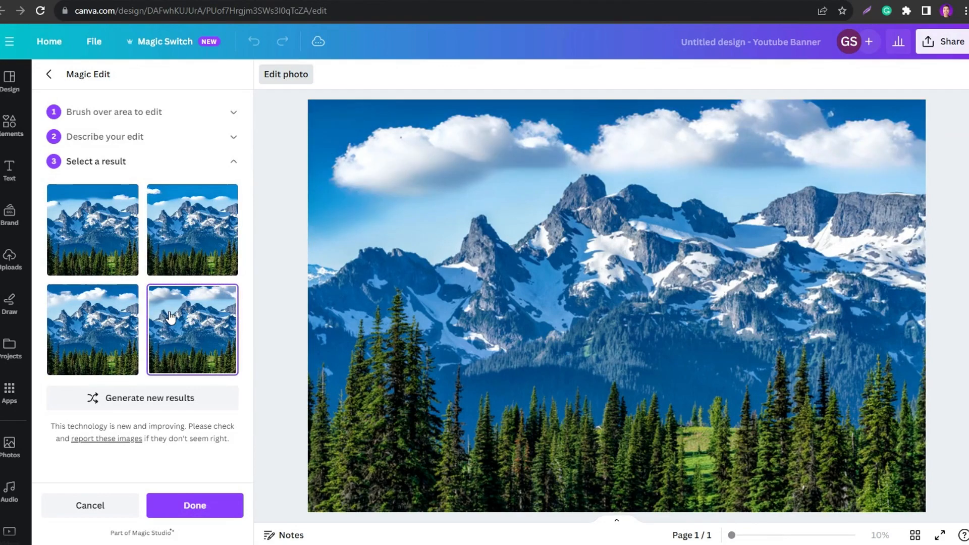
click(121, 323)
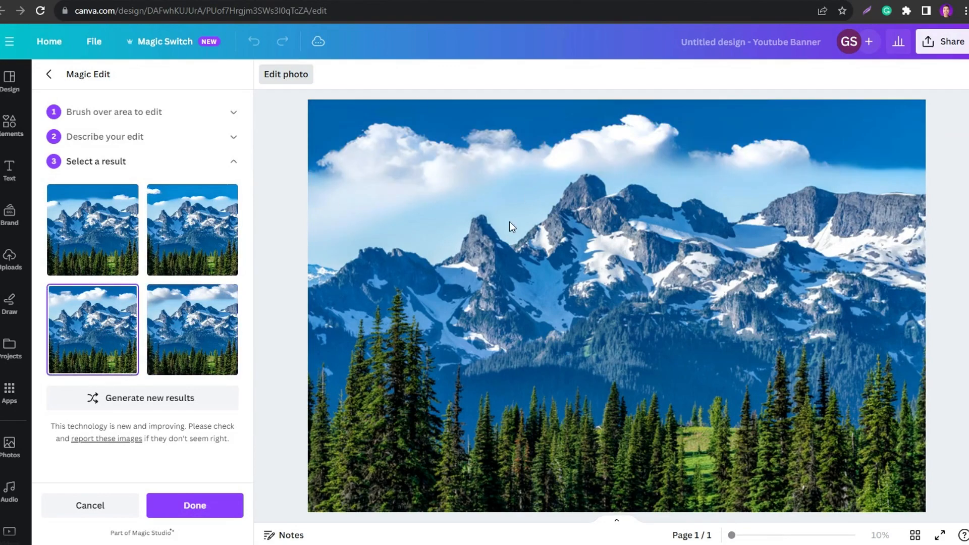
click(207, 500)
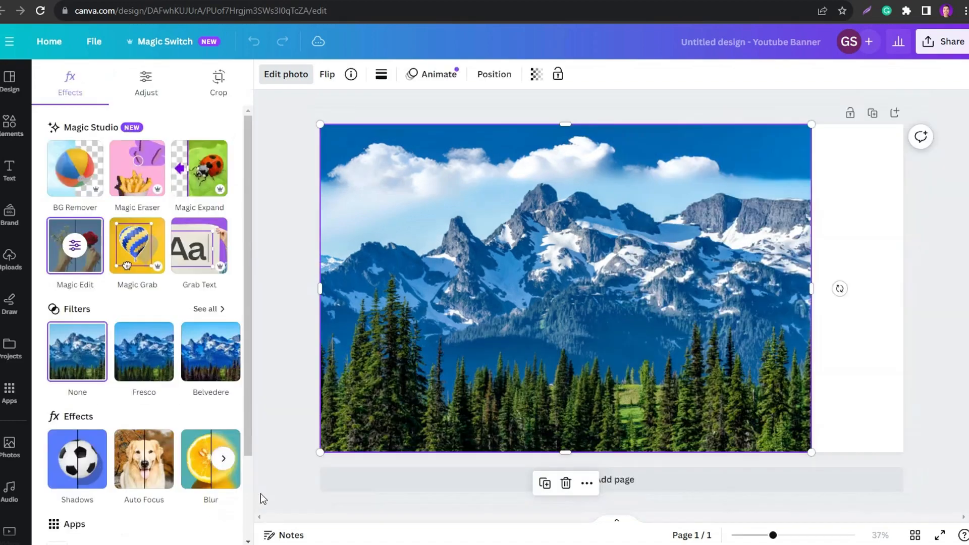
click(290, 410)
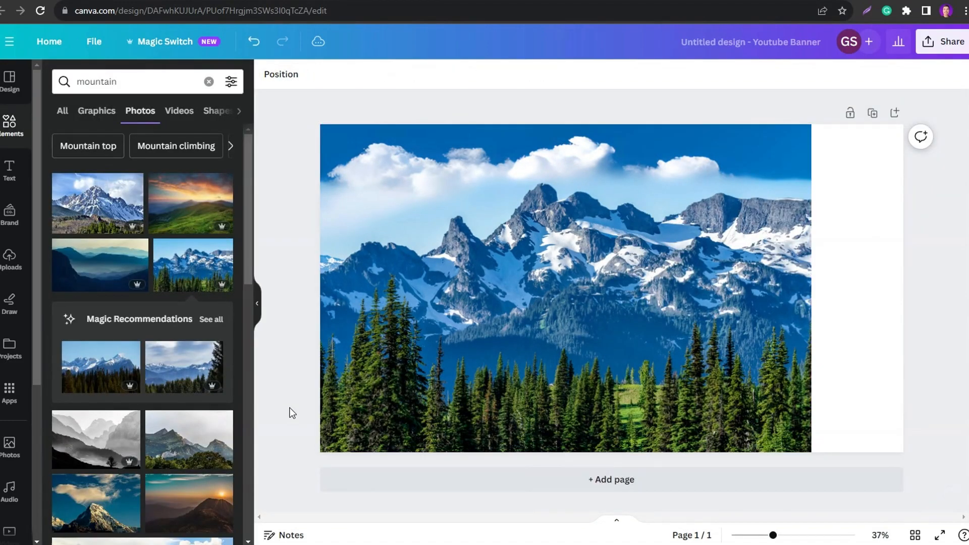